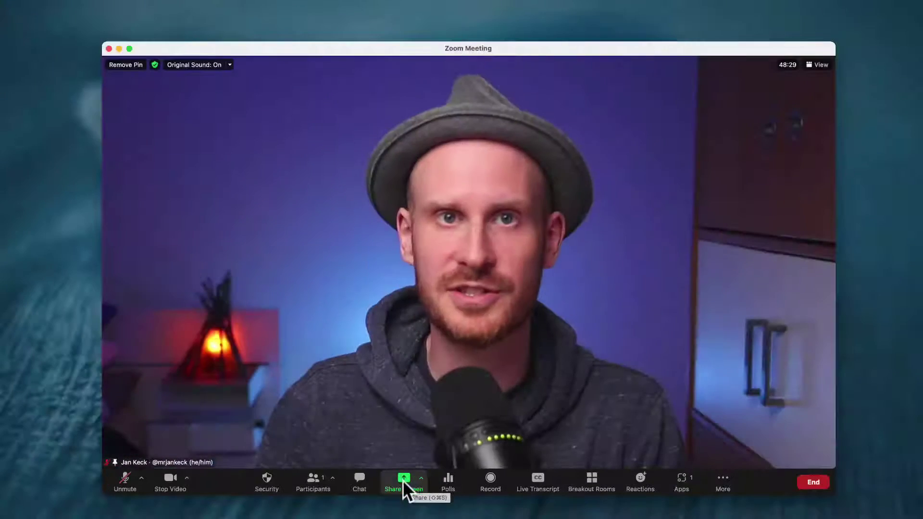
# Create one breakout room with automatic assignment, open it, and move the breakout rooms window off the host's video.
pyautogui.click(598, 476)
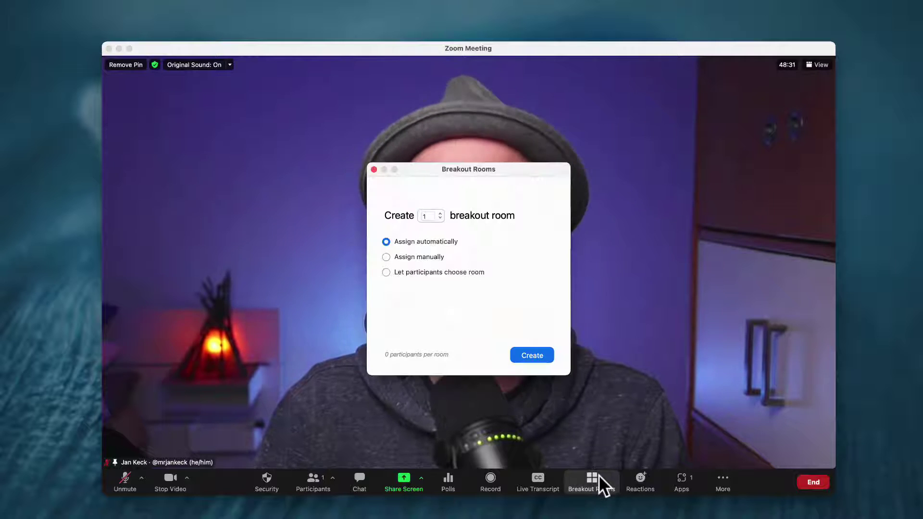
pyautogui.click(532, 355)
pyautogui.click(535, 341)
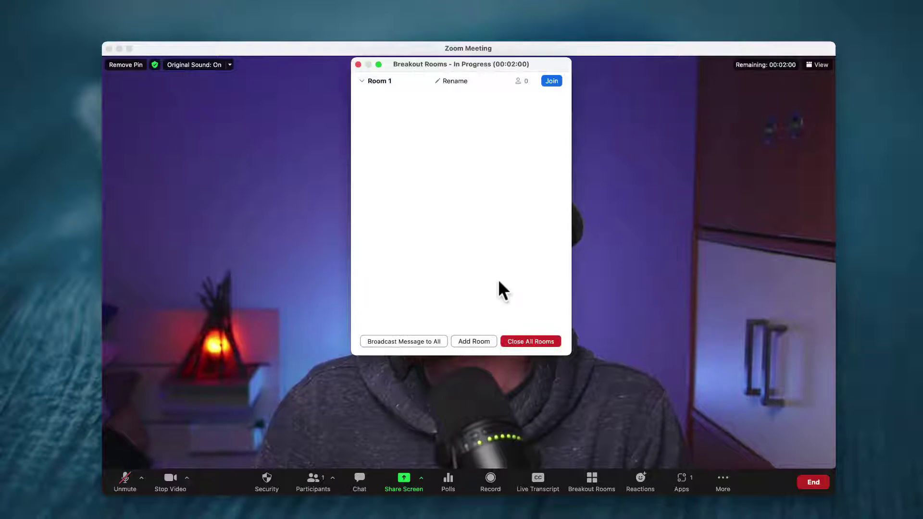
pyautogui.moveTo(417, 67); pyautogui.dragTo(728, 101)
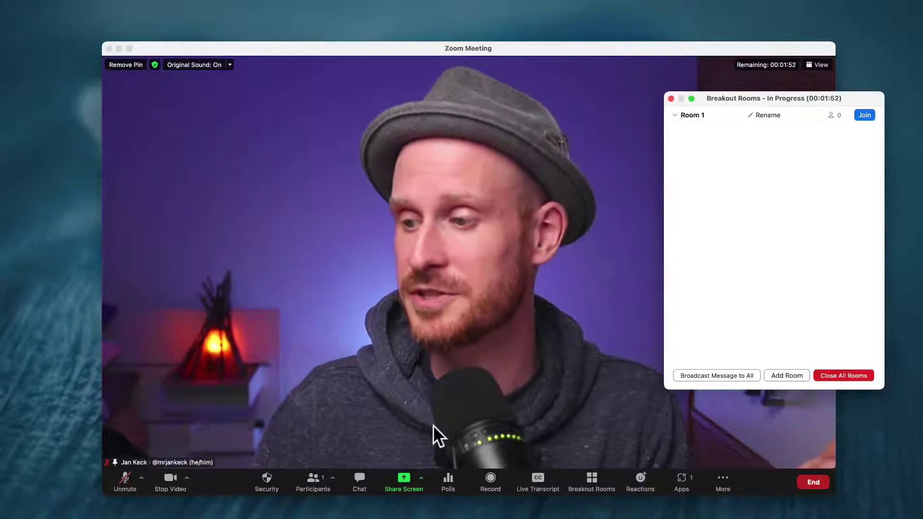
# Open the screen sharing options and enable both Share to breakout rooms and Share sound.
pyautogui.click(402, 480)
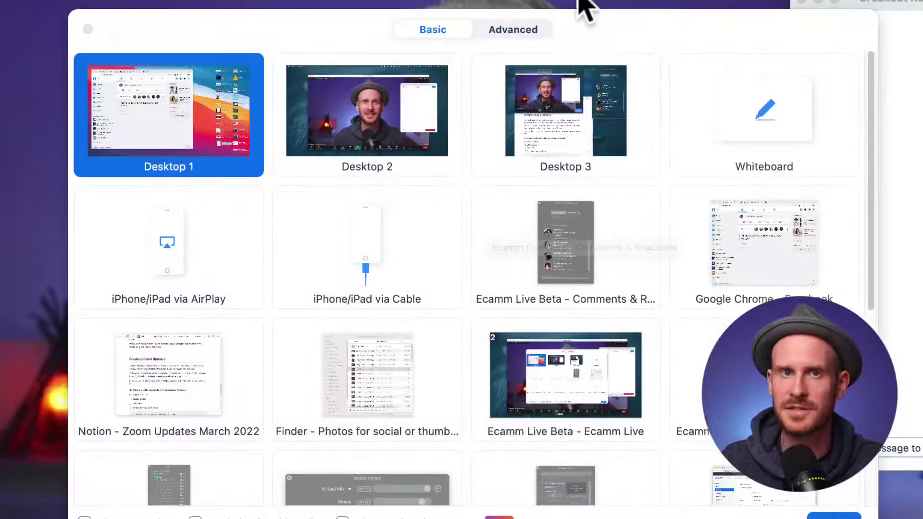
pyautogui.moveTo(598, 24); pyautogui.dragTo(596, 0)
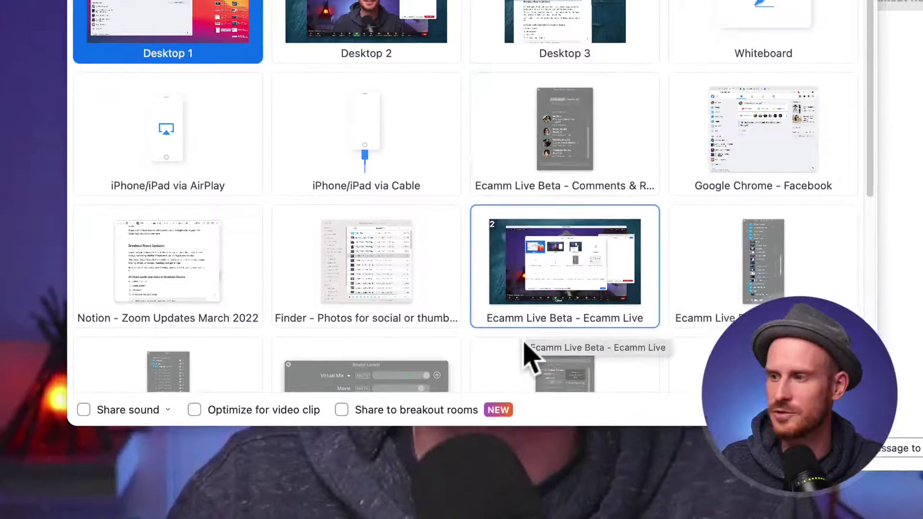
pyautogui.click(342, 410)
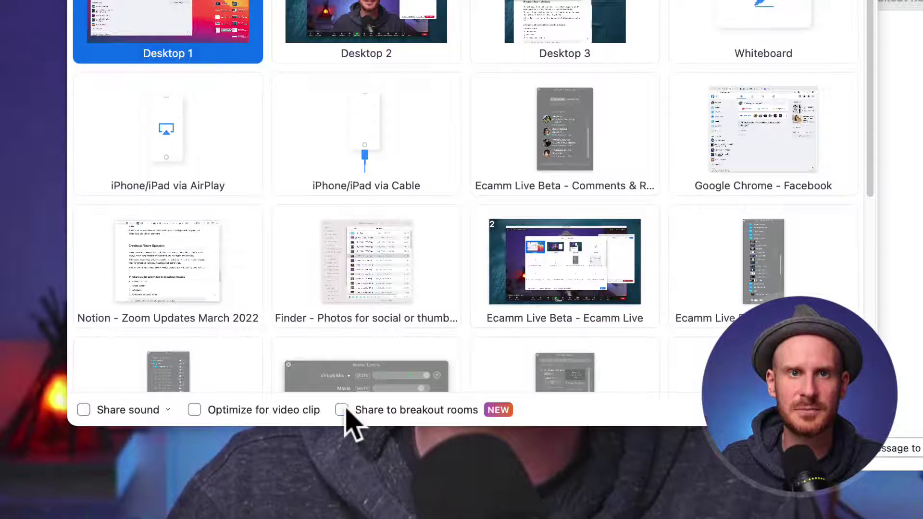
pyautogui.click(342, 410)
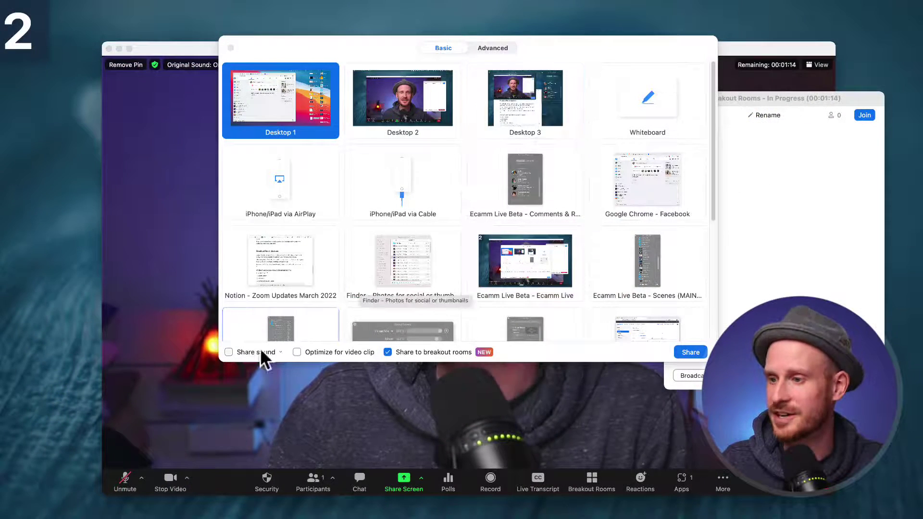
pyautogui.click(260, 352)
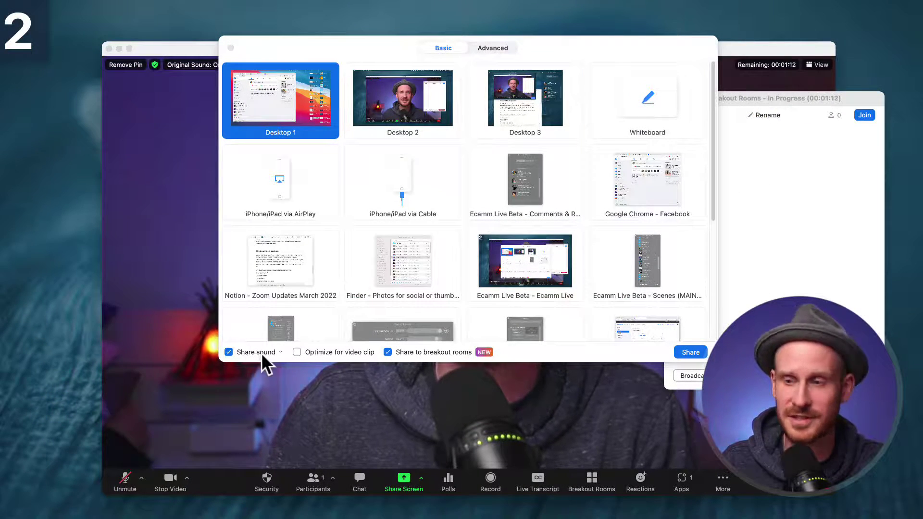
# Choose Video as the advanced sharing source and leave Share to breakout rooms enabled.
pyautogui.click(491, 48)
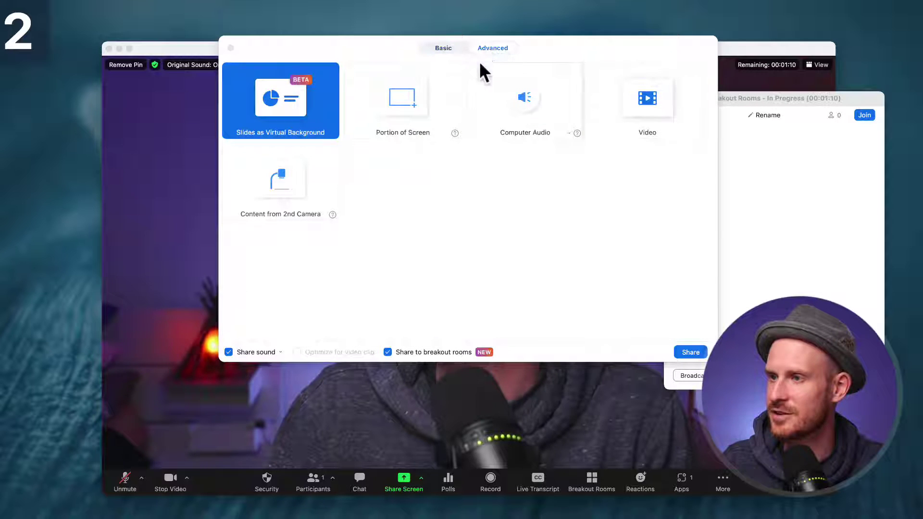
pyautogui.moveTo(383, 57); pyautogui.dragTo(319, 86)
pyautogui.click(603, 138)
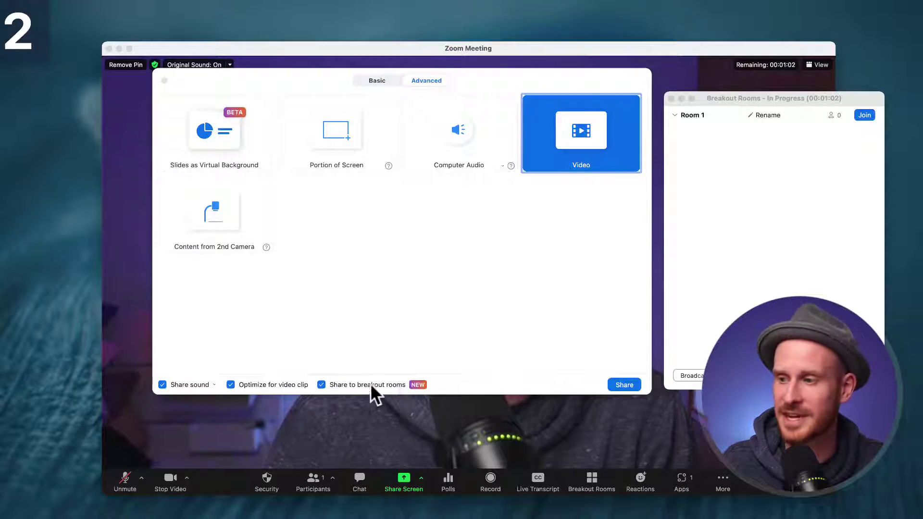
pyautogui.click(322, 385)
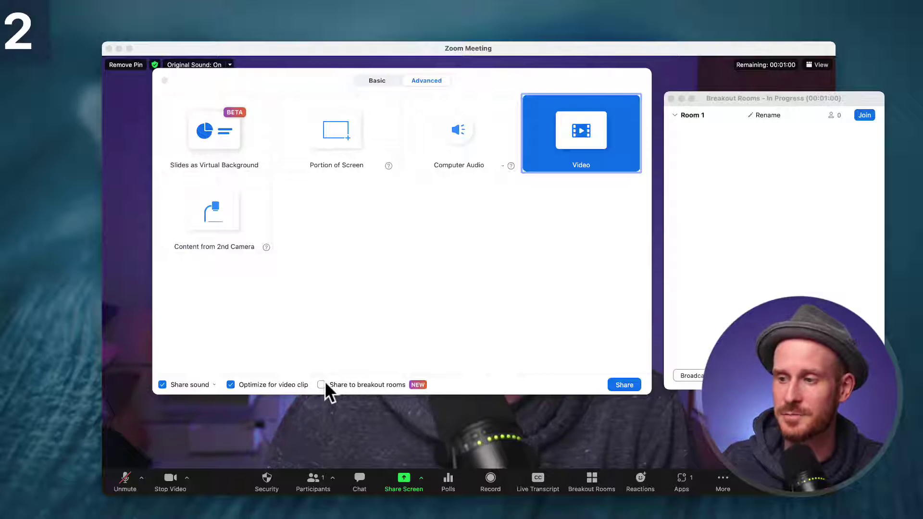
pyautogui.click(321, 385)
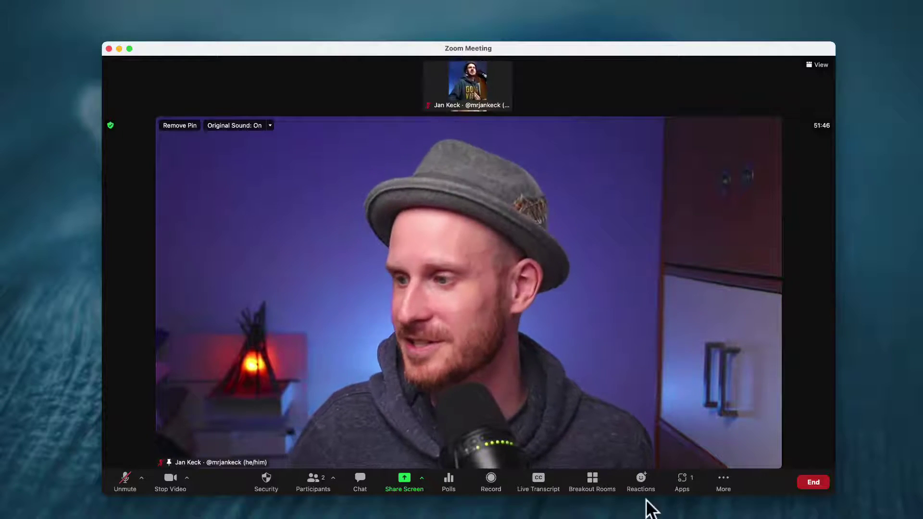
# Recreate one breakout room with automatic assignment and co-hosts included.
pyautogui.click(595, 486)
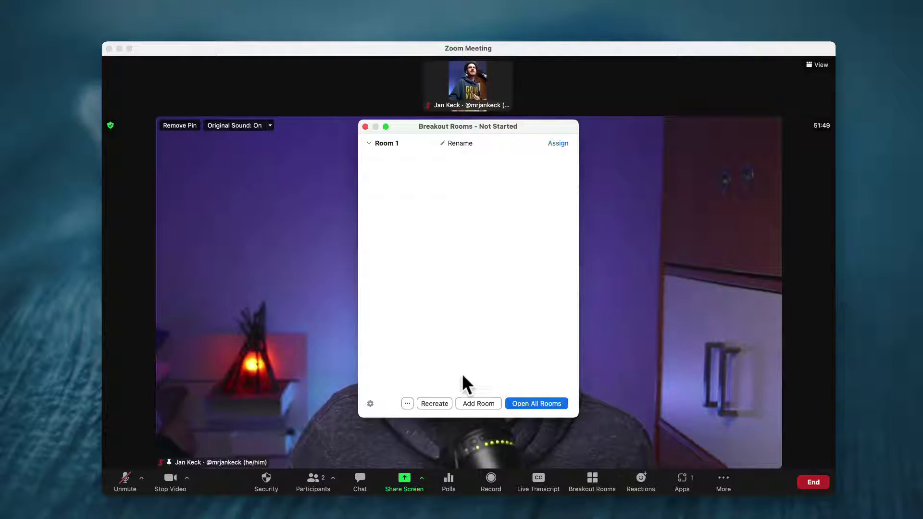
pyautogui.click(434, 403)
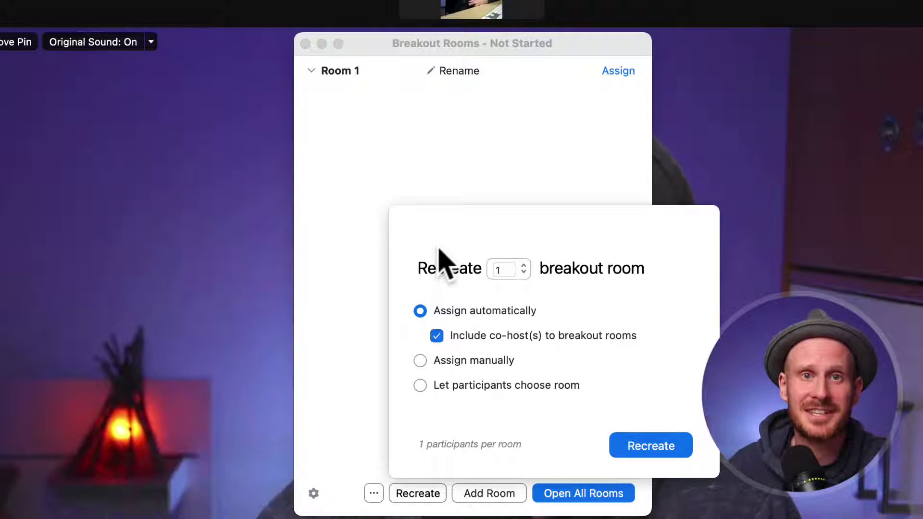
pyautogui.click(437, 336)
pyautogui.click(437, 336)
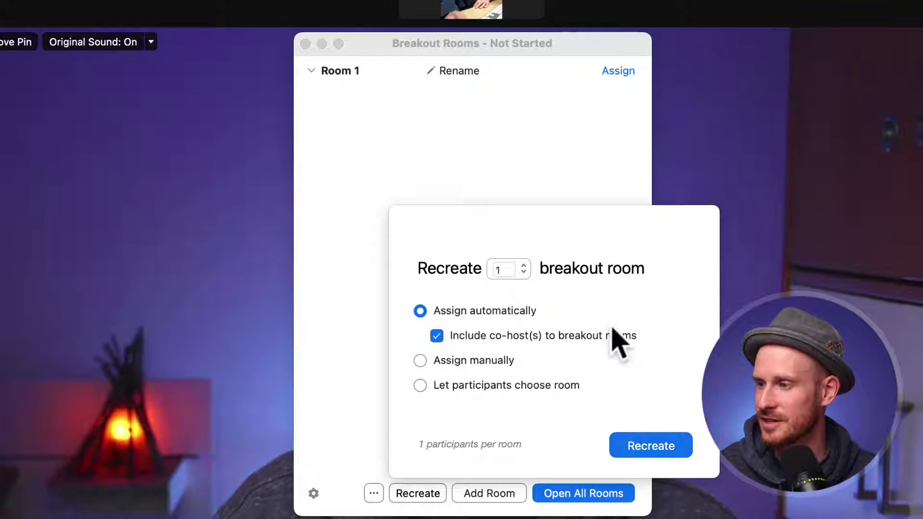
pyautogui.click(644, 447)
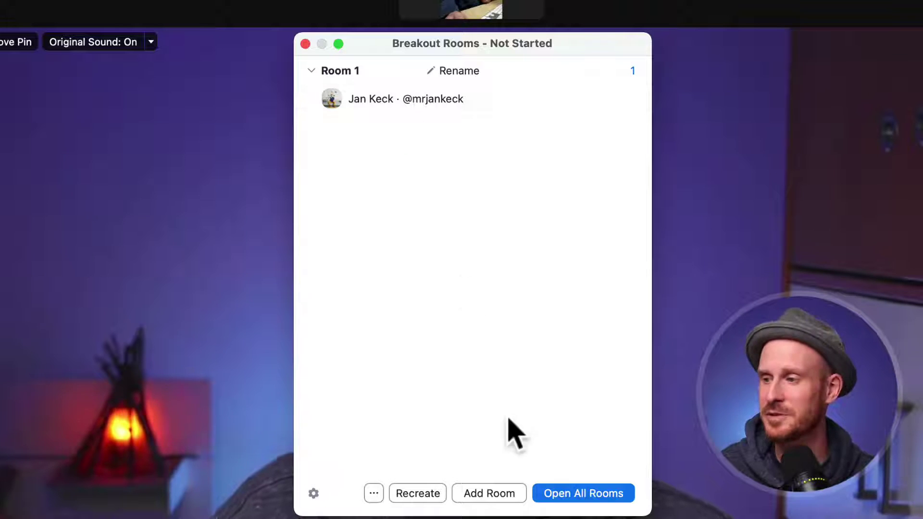
# Recreate the breakout rooms as 4 automatically assigned rooms with co-hosts excluded.
pyautogui.click(420, 494)
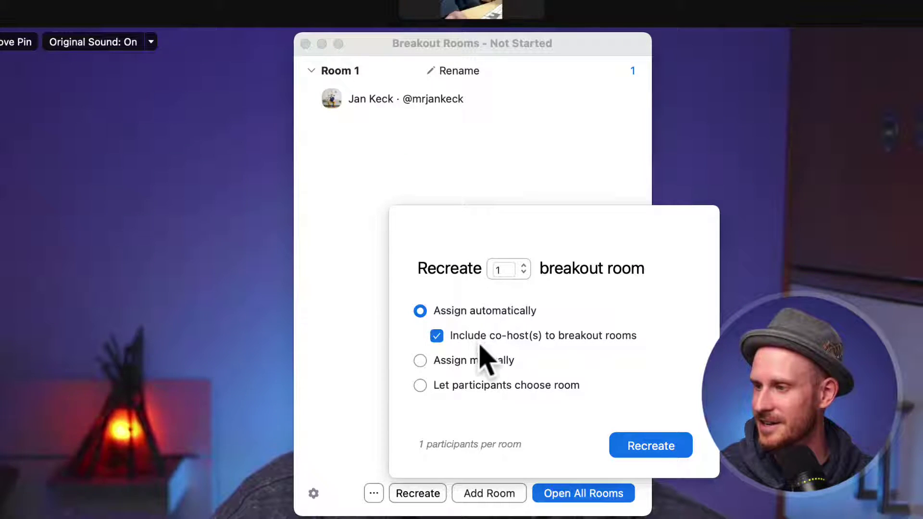
pyautogui.click(436, 336)
pyautogui.click(523, 265)
pyautogui.click(524, 265)
pyautogui.click(523, 265)
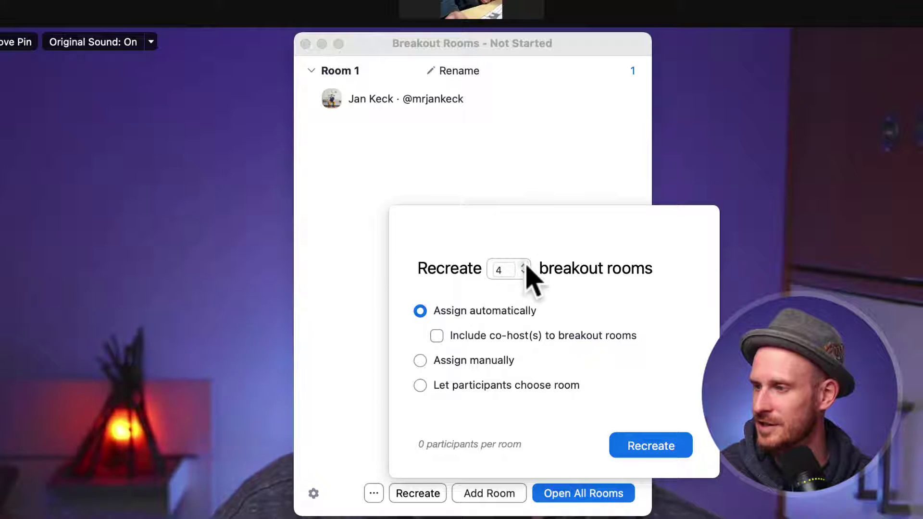
pyautogui.click(651, 446)
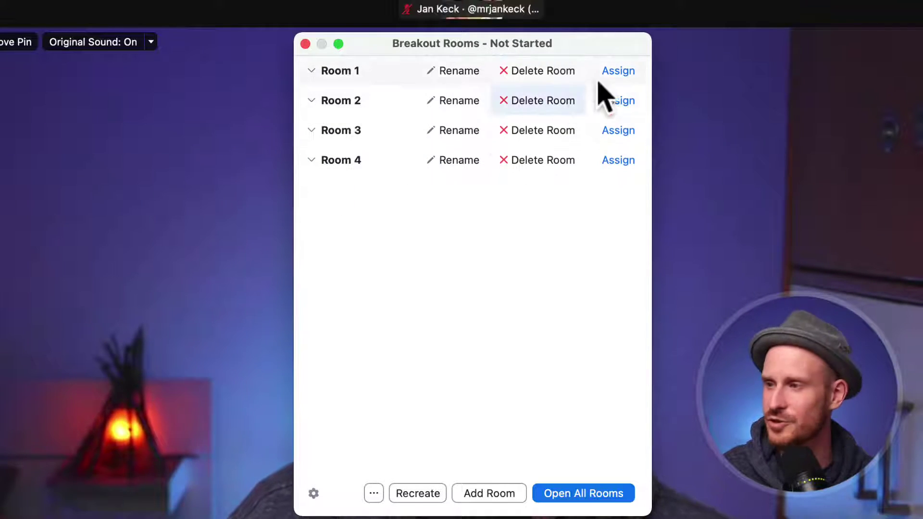
# Assign the available co-host to Room 1.
pyautogui.click(630, 70)
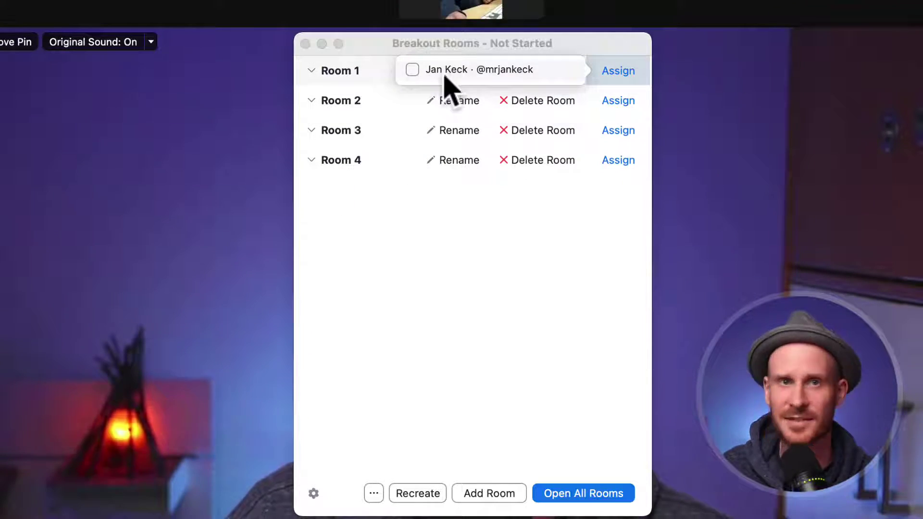
pyautogui.click(412, 70)
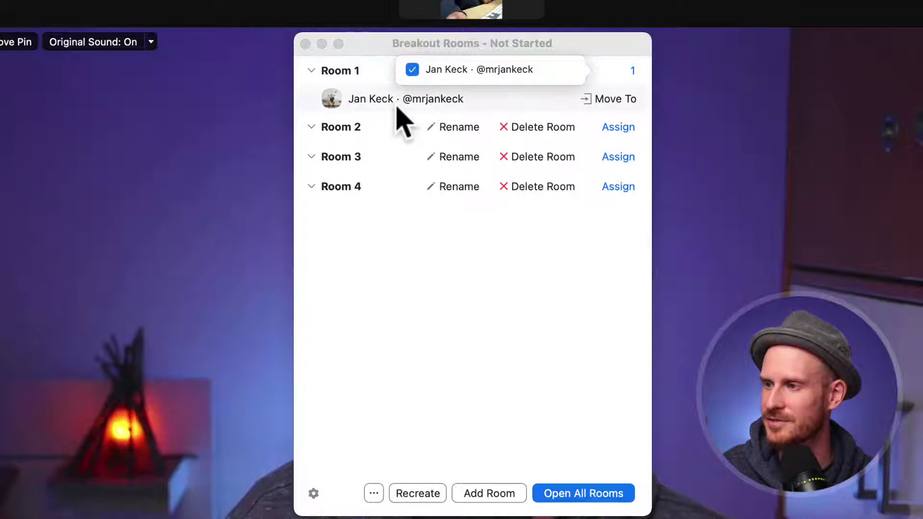
pyautogui.click(435, 308)
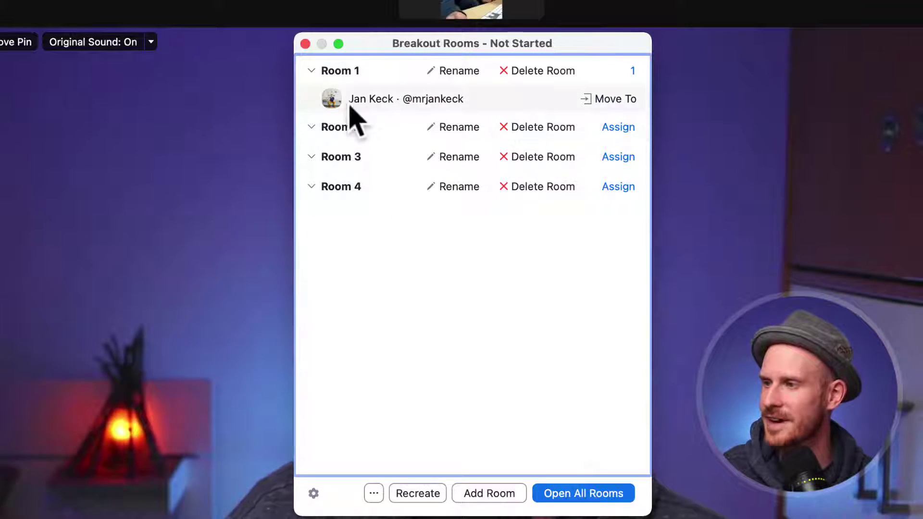
# Remove the co-host's assignment from Room 1.
pyautogui.click(625, 71)
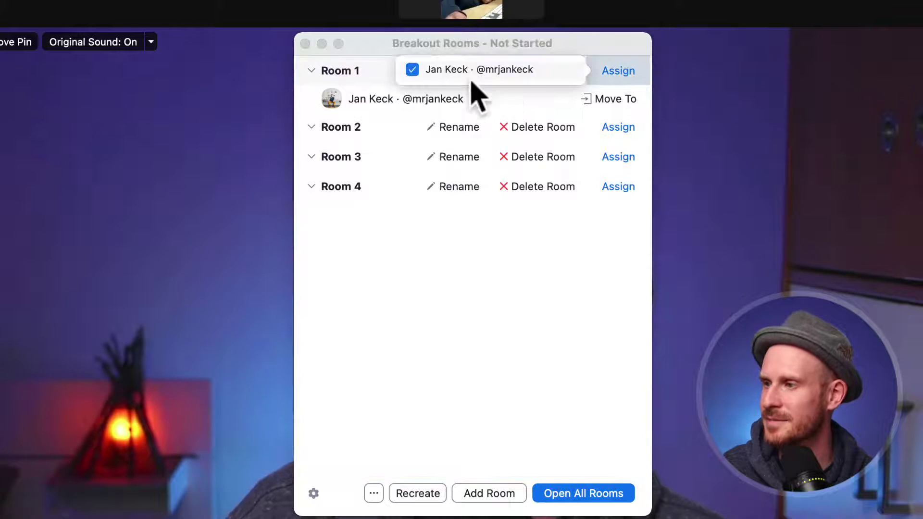
pyautogui.click(415, 71)
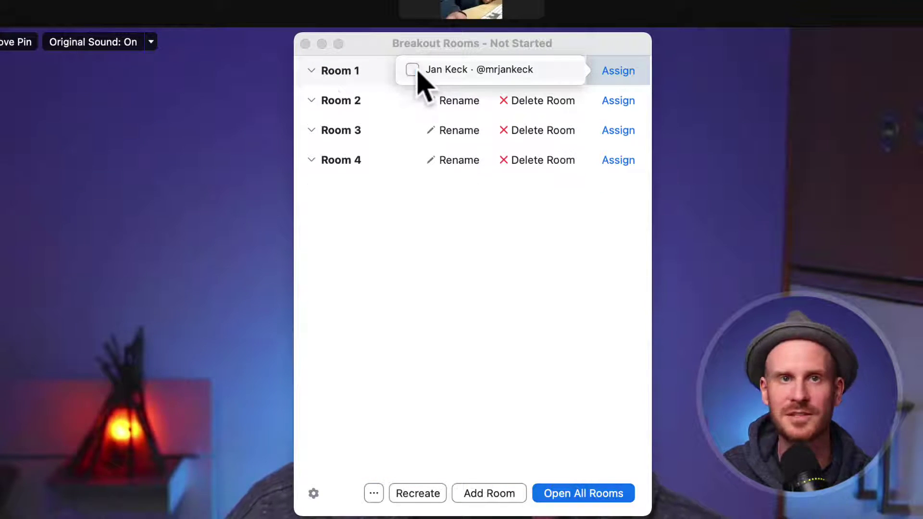
pyautogui.click(428, 219)
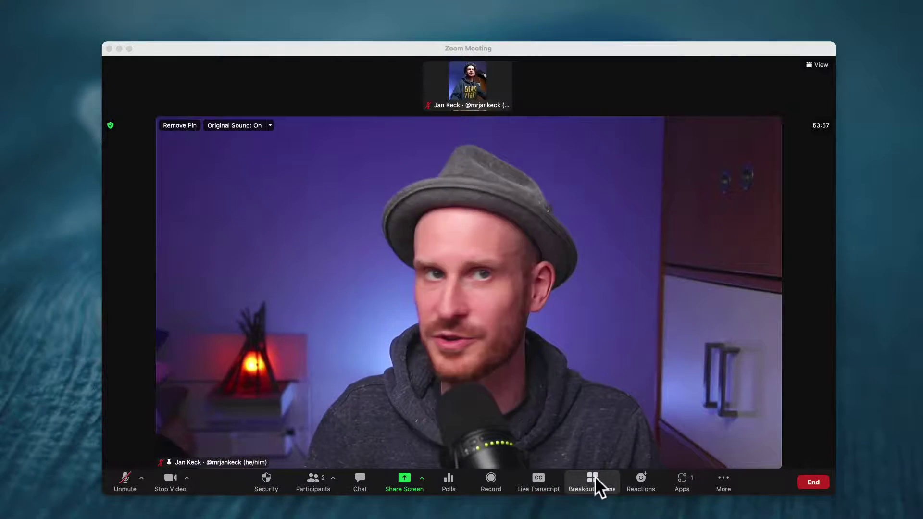
# Reopen the breakout rooms window and assign the listed participant to Room 1.
pyautogui.click(594, 479)
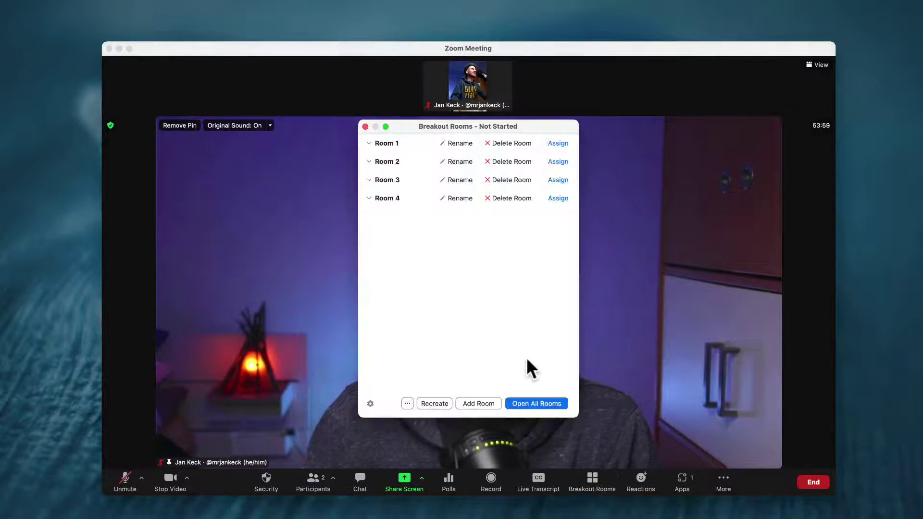
pyautogui.click(557, 144)
pyautogui.click(432, 142)
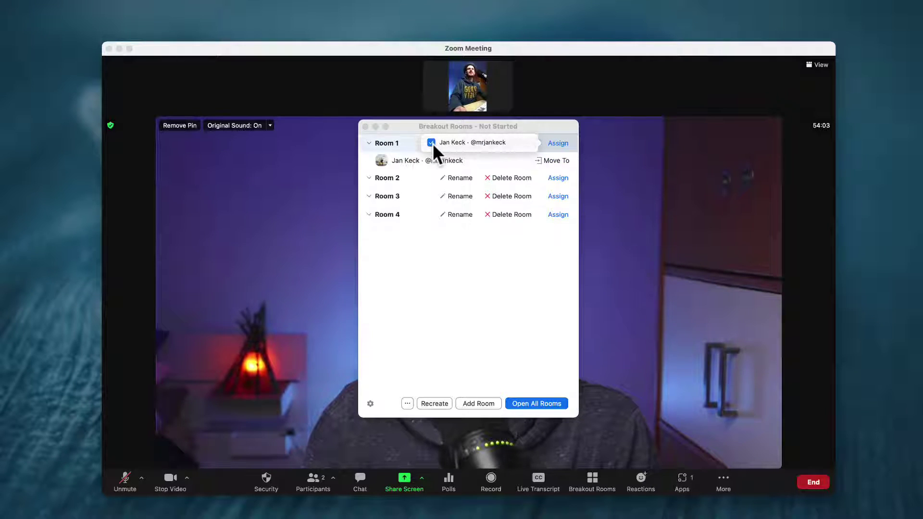
pyautogui.click(444, 258)
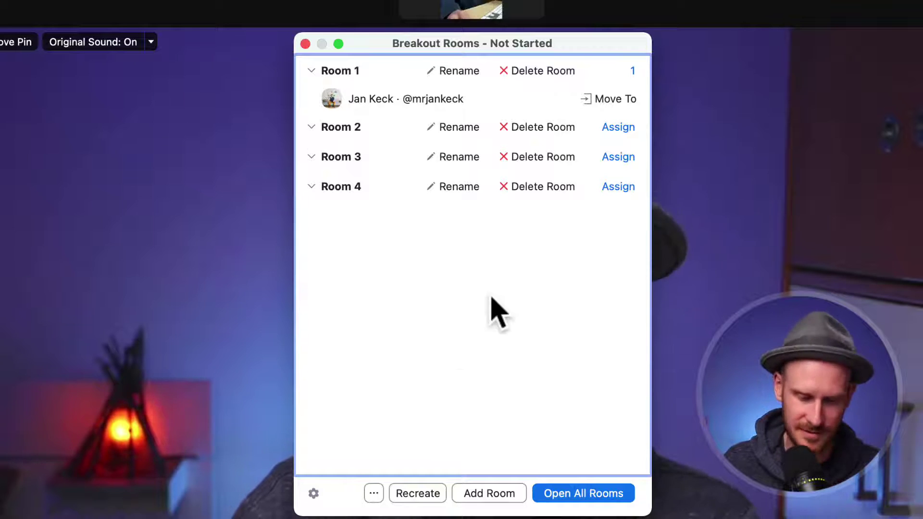
# Save the current breakout room configuration as "Subscribe to my YouTue Channel" and open the options for recreating the rooms.
pyautogui.click(375, 493)
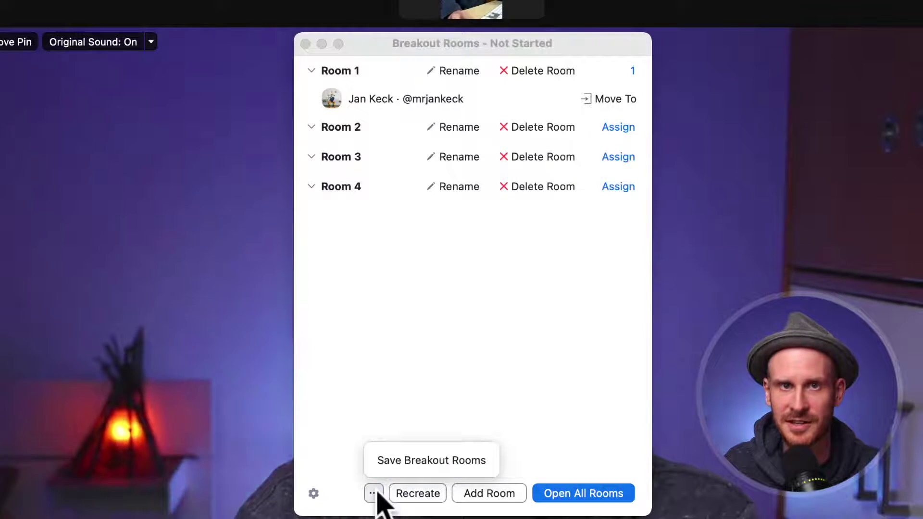
pyautogui.click(458, 461)
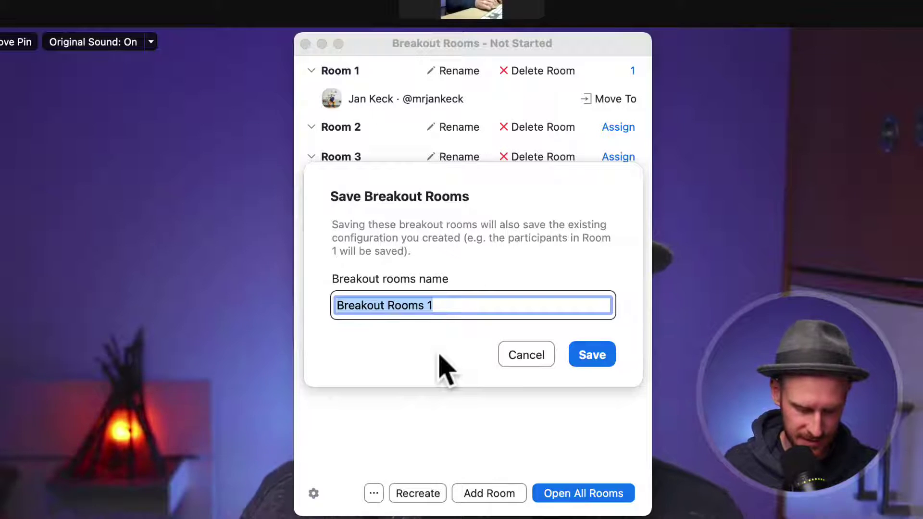
pyautogui.write('YouTube')
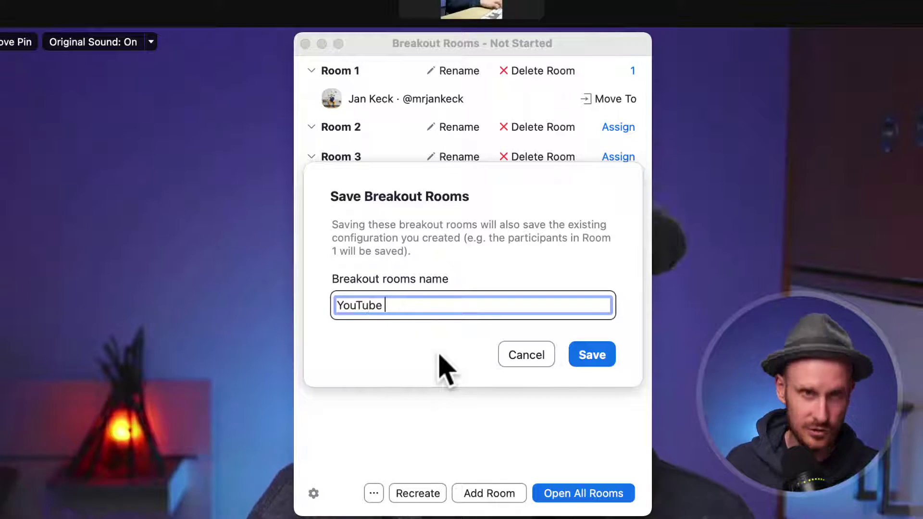
pyautogui.press('super+a')
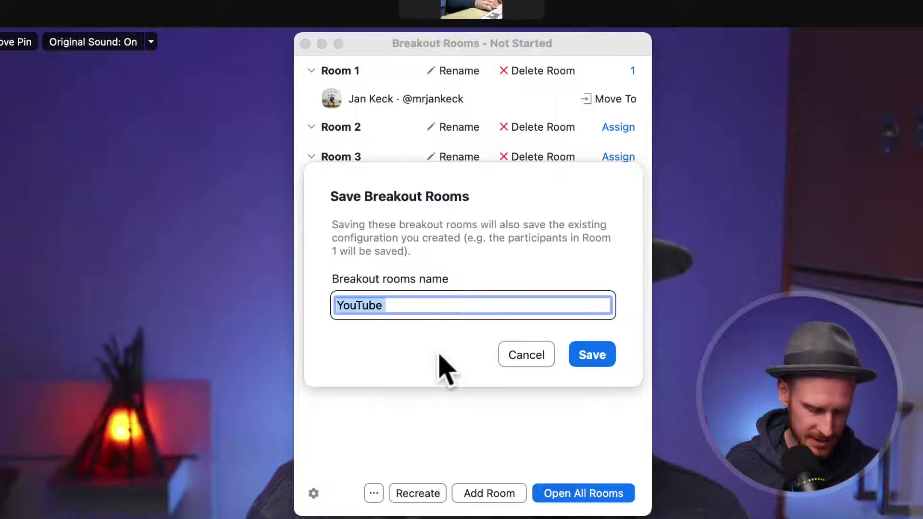
pyautogui.write('Subs')
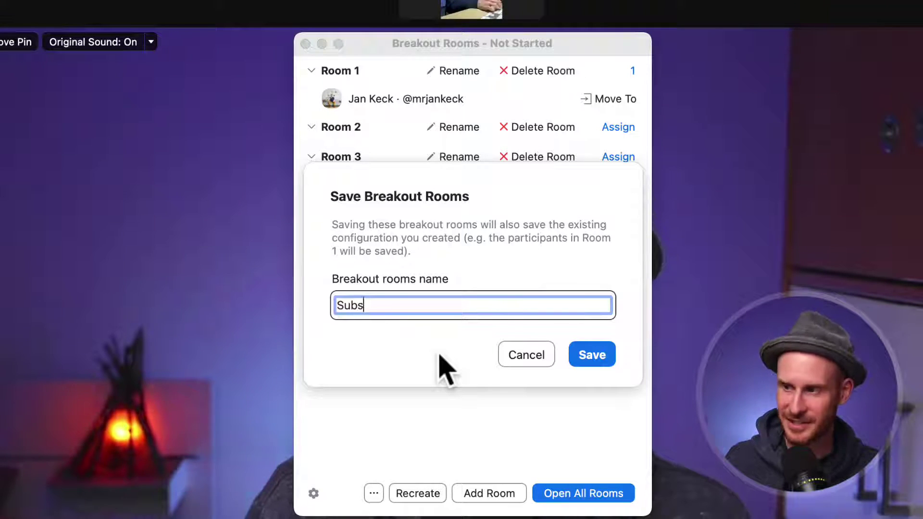
pyautogui.write('cribe to my Y')
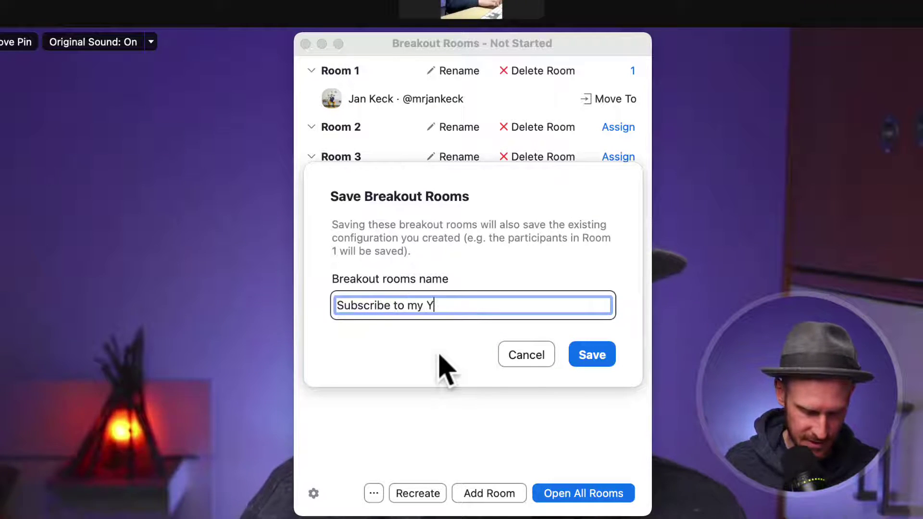
pyautogui.write('ouTue Channel')
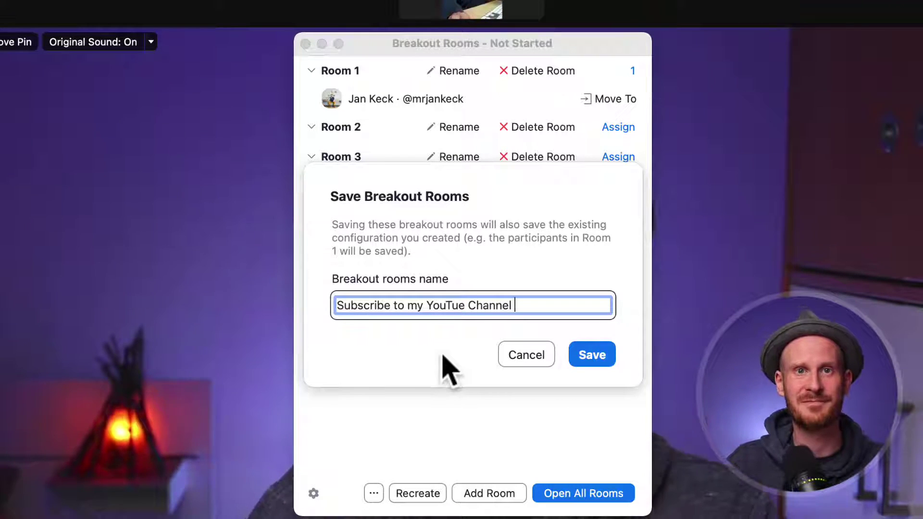
pyautogui.click(592, 356)
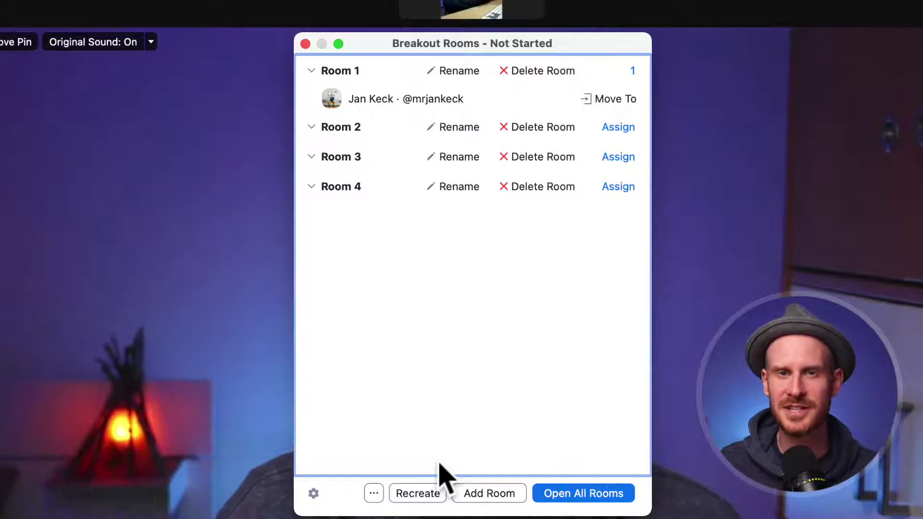
pyautogui.click(409, 495)
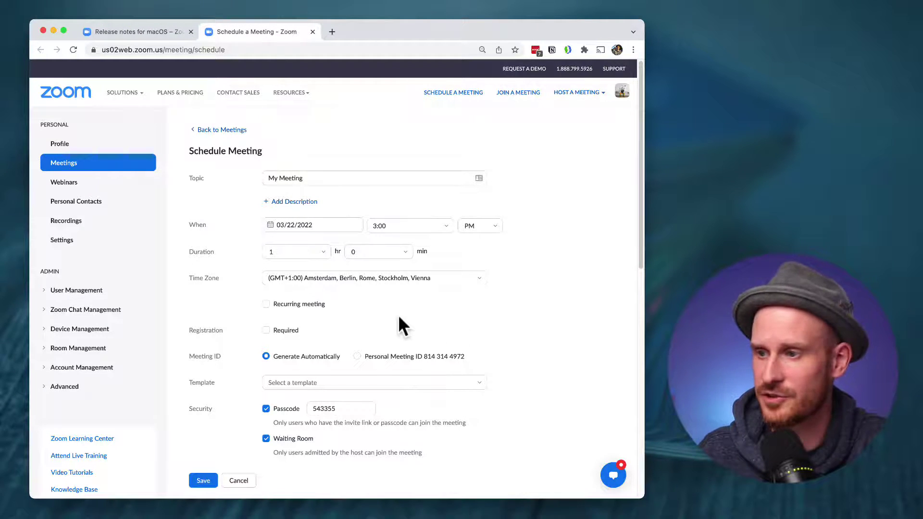
# On the Zoom web portal's Schedule Meeting page, make the meeting recurring with No Fixed Time.
pyautogui.click(266, 304)
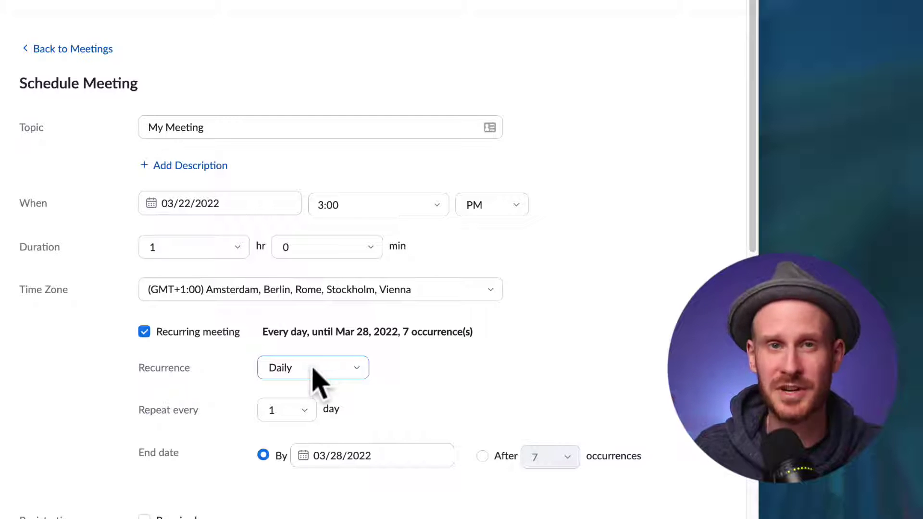
pyautogui.click(315, 371)
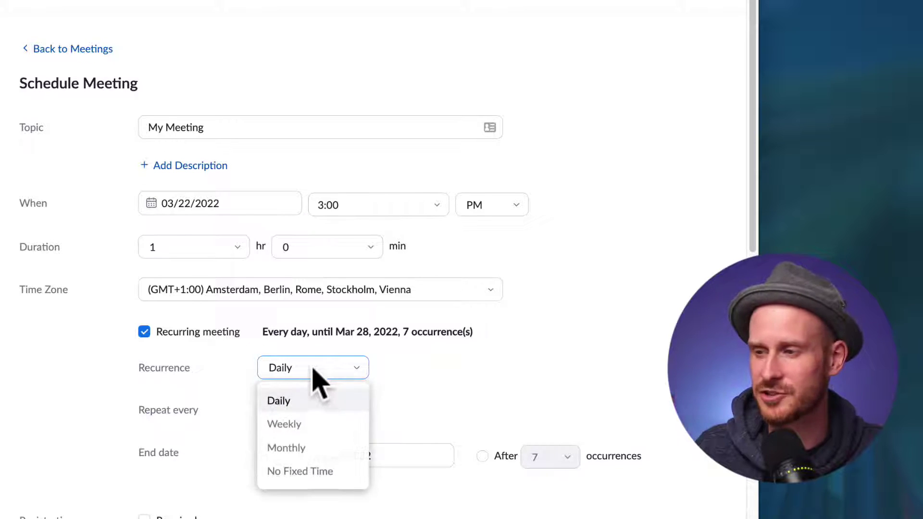
pyautogui.click(308, 472)
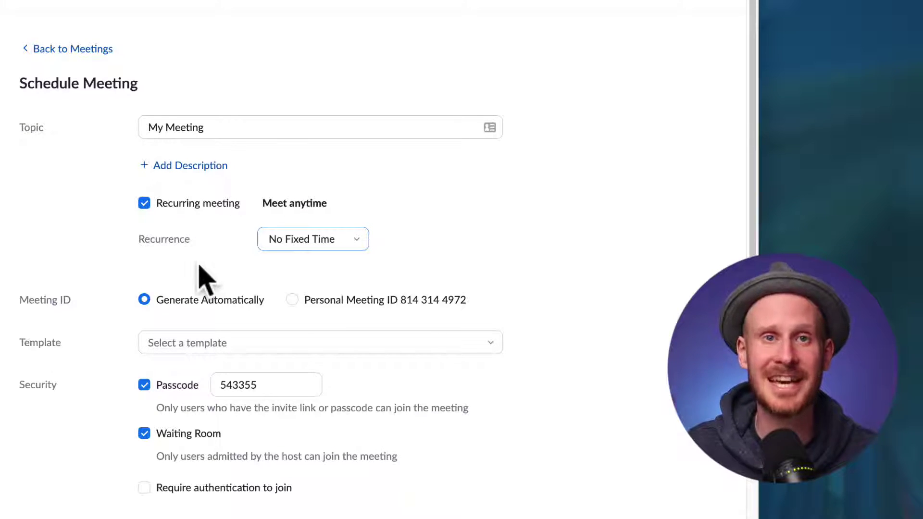
# Enable Breakout Room pre-assign in the meeting options and look through the saved breakout rooms.
pyautogui.scroll(-10, 257, 283)
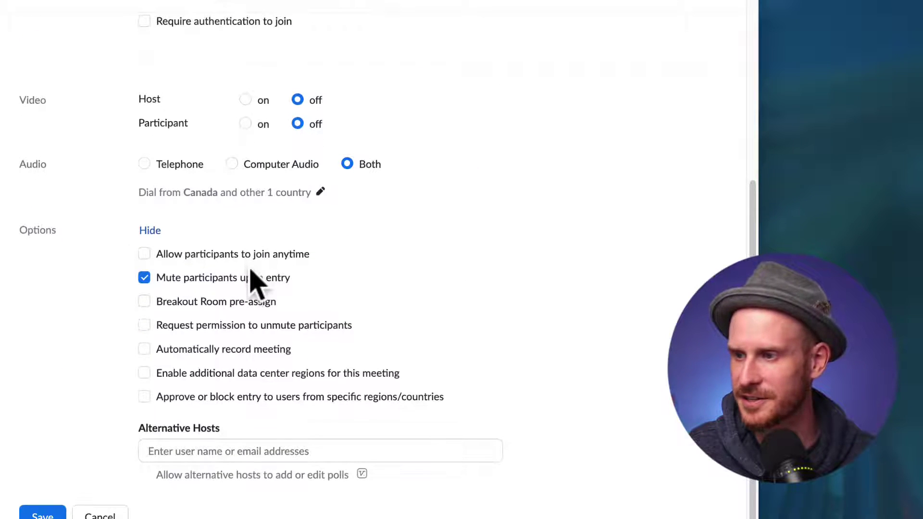
pyautogui.click(149, 230)
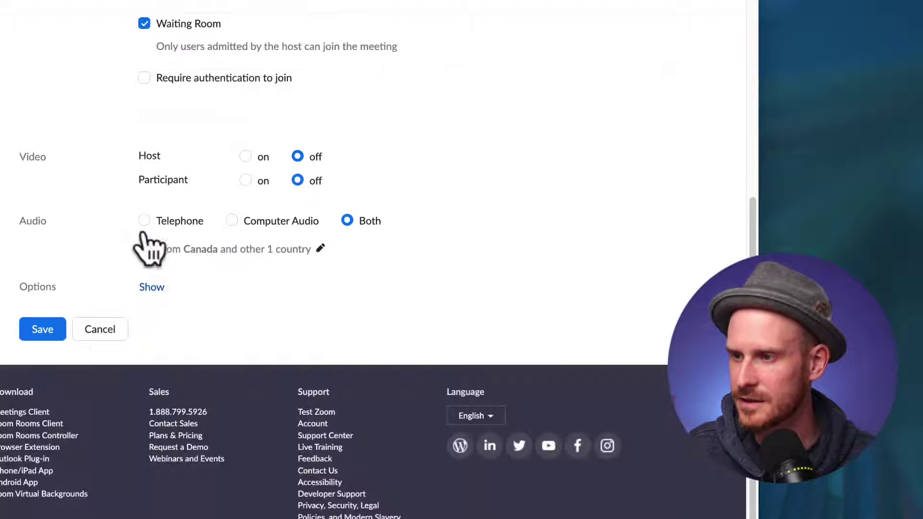
pyautogui.click(144, 288)
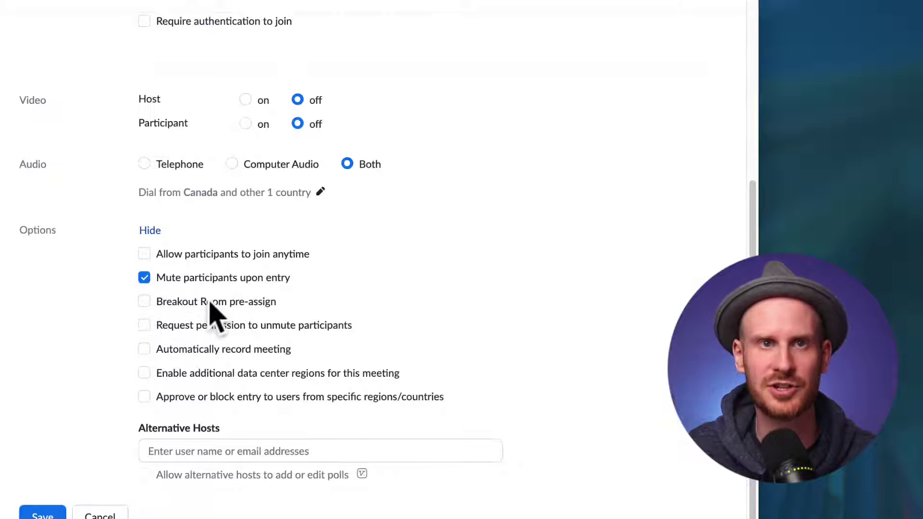
pyautogui.click(241, 302)
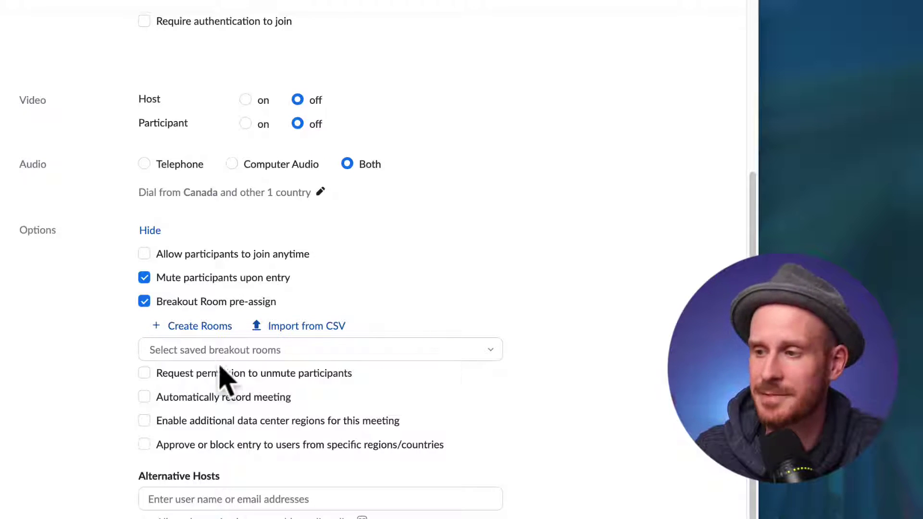
pyautogui.click(398, 347)
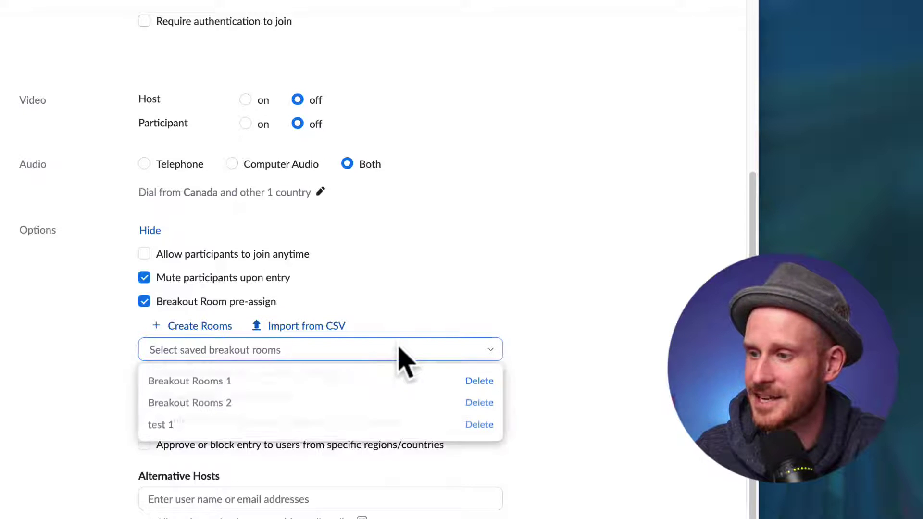
pyautogui.scroll(-1, 397, 427)
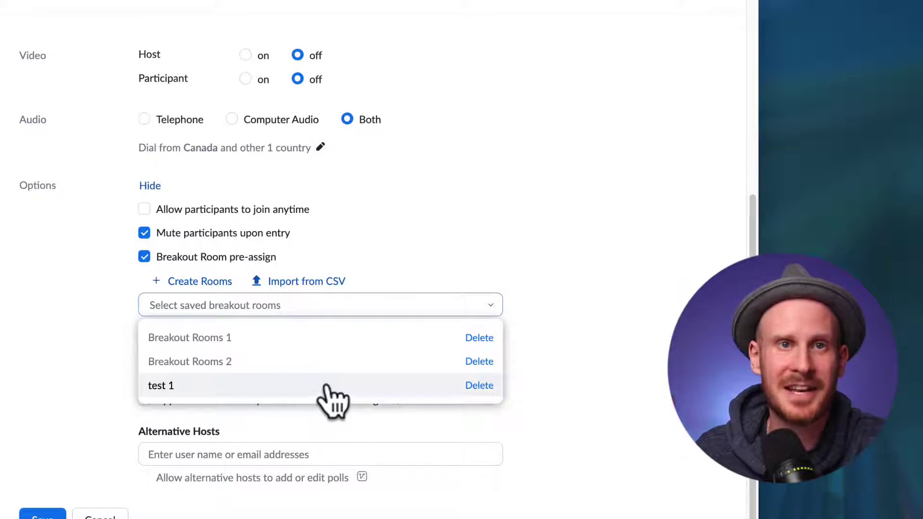
pyautogui.click(457, 226)
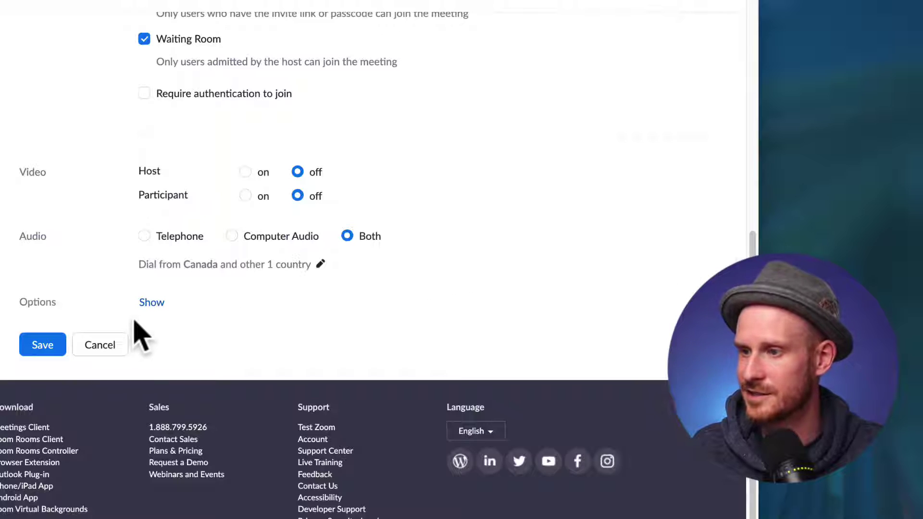
# Pre-assign the saved breakout rooms "Subscribe to my YouTue Channel" in the meeting options and save the scheduled meeting.
pyautogui.click(150, 304)
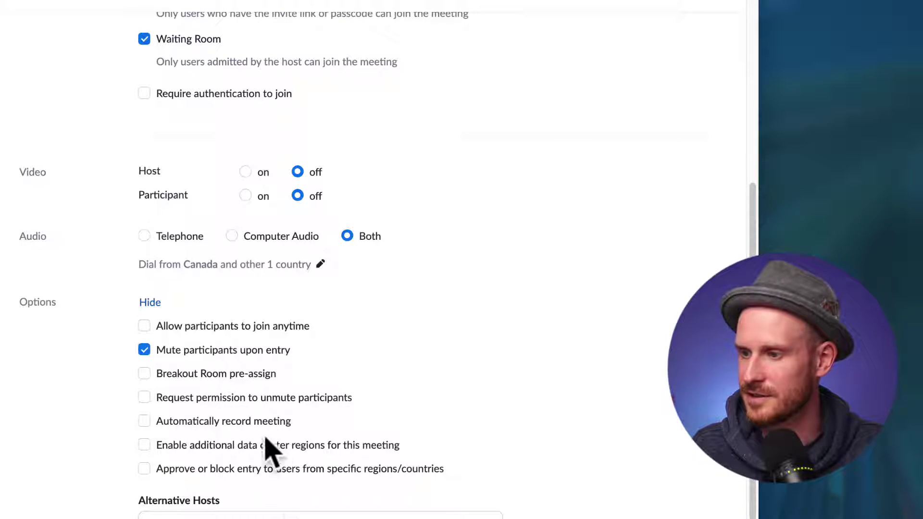
pyautogui.click(246, 374)
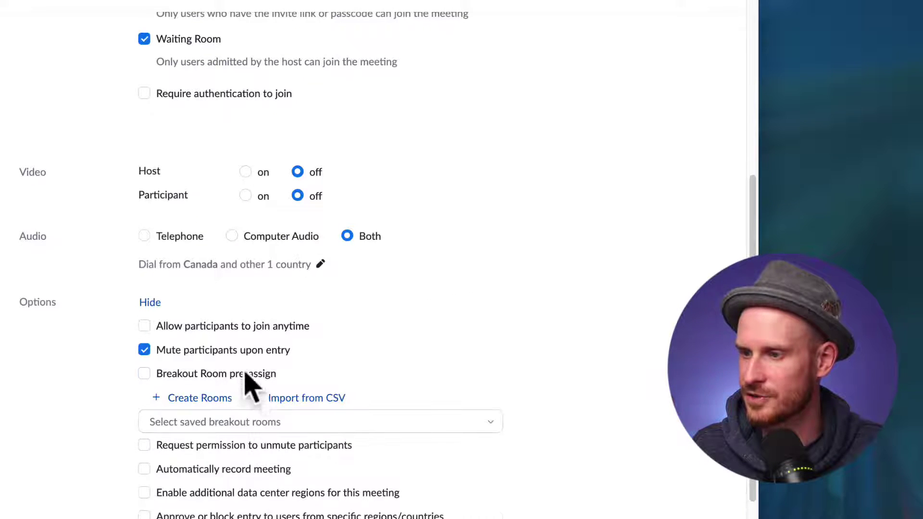
pyautogui.click(302, 423)
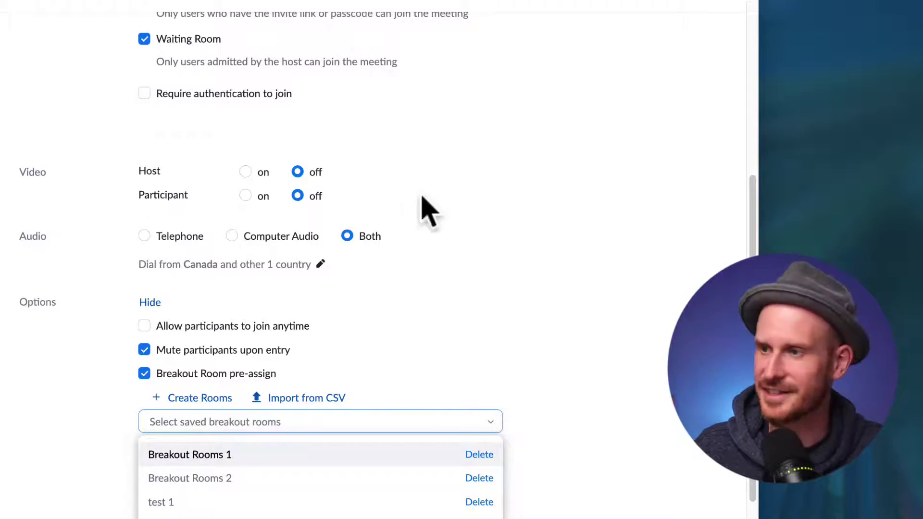
pyautogui.scroll(-6, 418, 241)
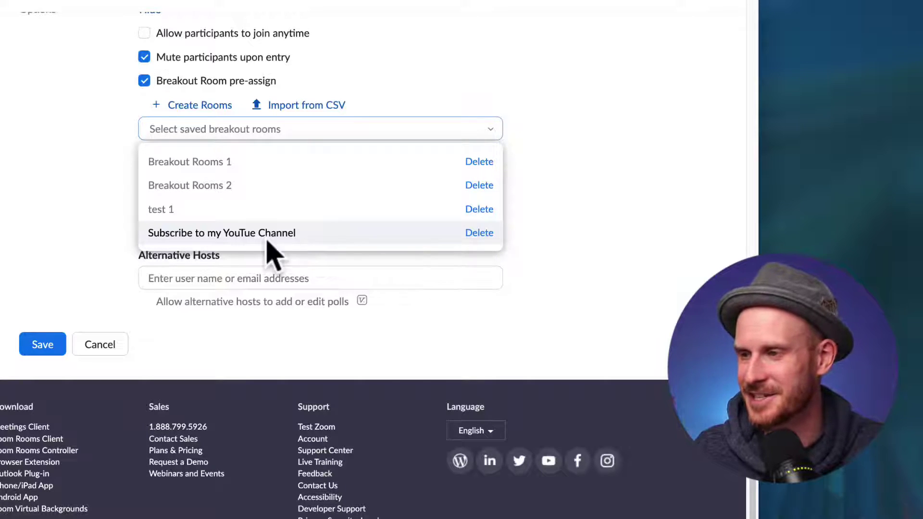
pyautogui.click(283, 234)
pyautogui.scroll(1, 312, 216)
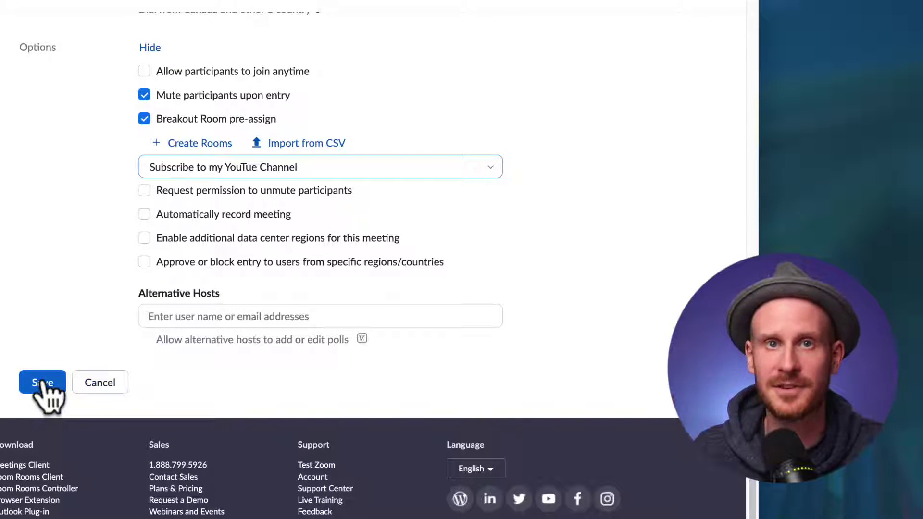
pyautogui.click(43, 383)
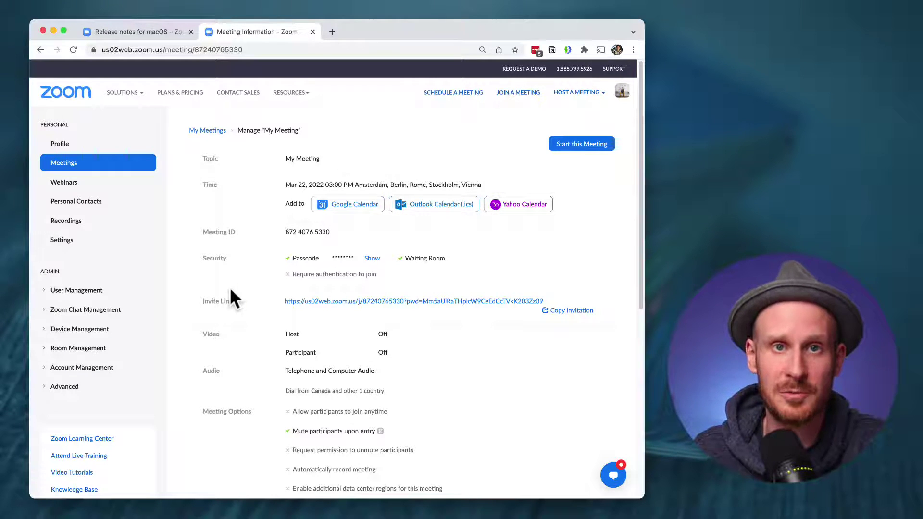
pyautogui.scroll(-5, 231, 290)
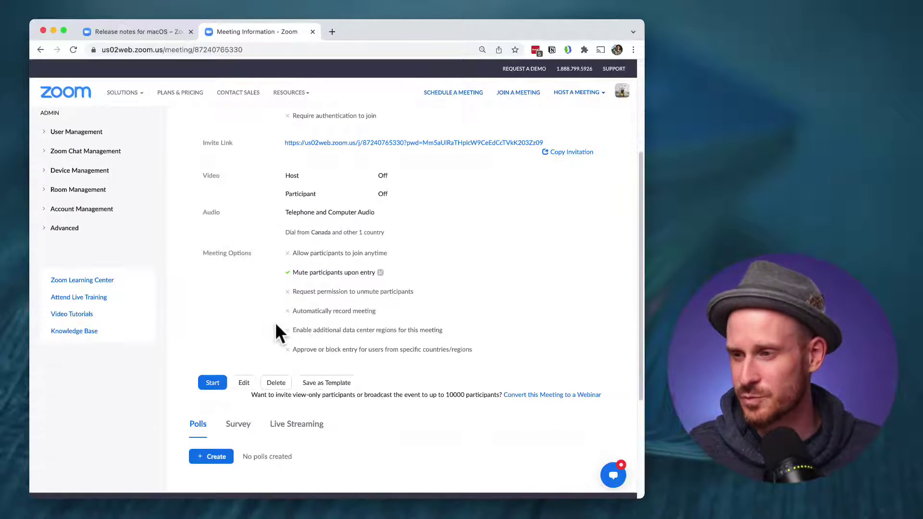